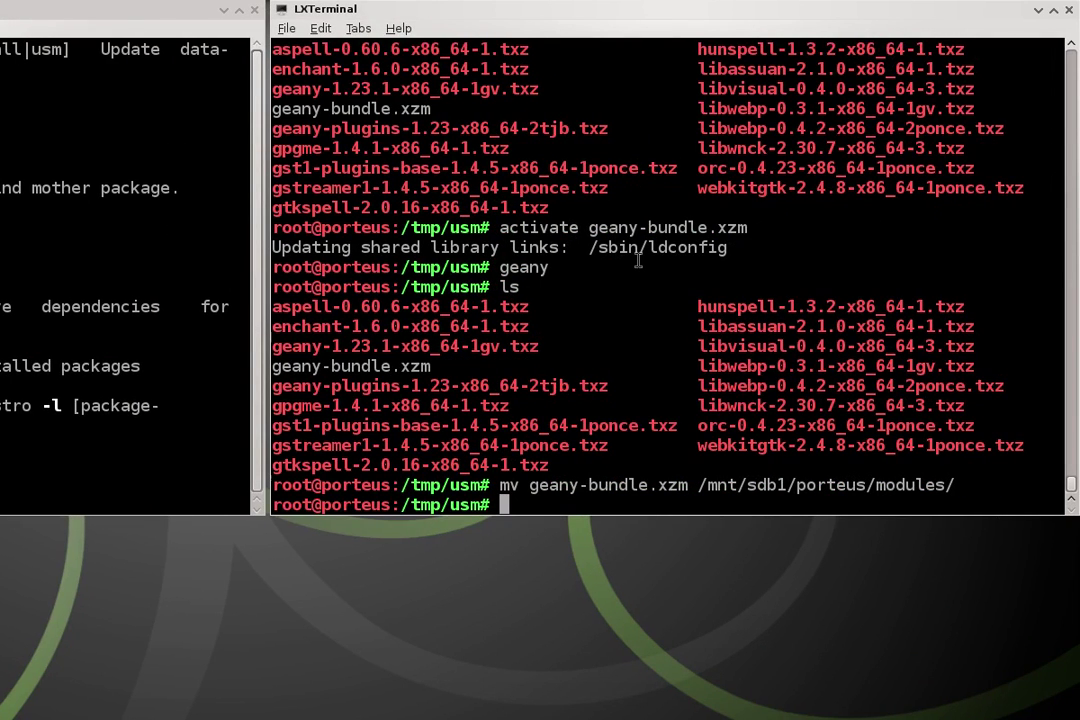
Clear the screen and delete all old package files in /tmp/usm, confirming it is empty
{"action": "type", "text": "clear"}
{"action": "key", "text": "Return"}
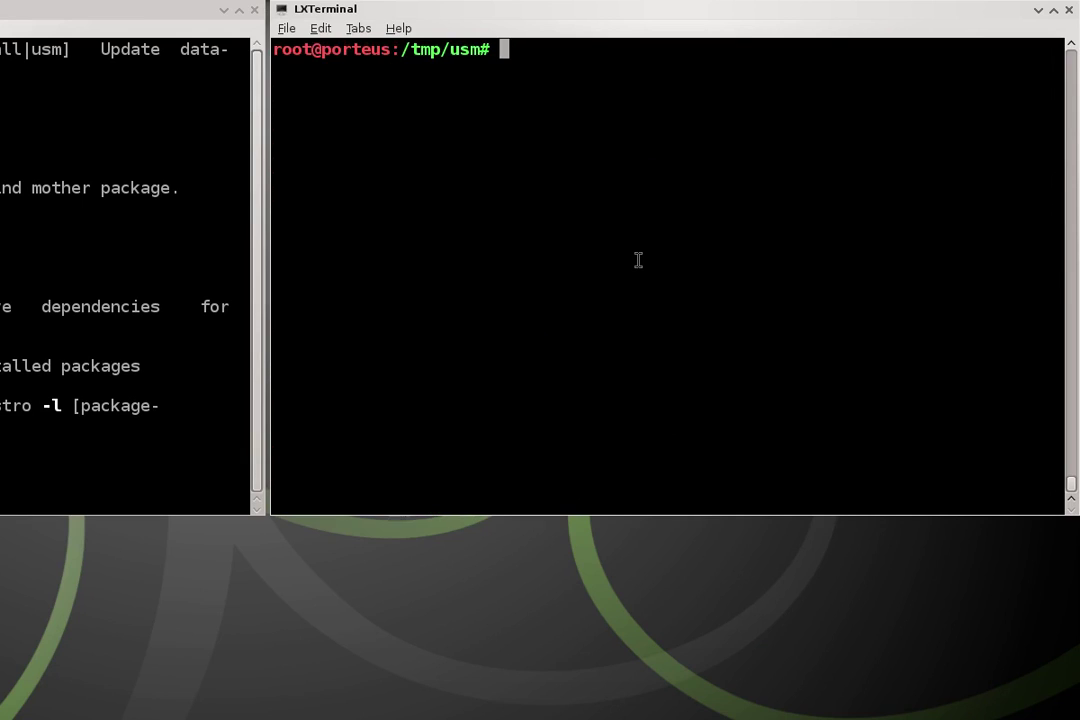
{"action": "type", "text": "ls"}
{"action": "key", "text": "Return"}
{"action": "type", "text": "rm *"}
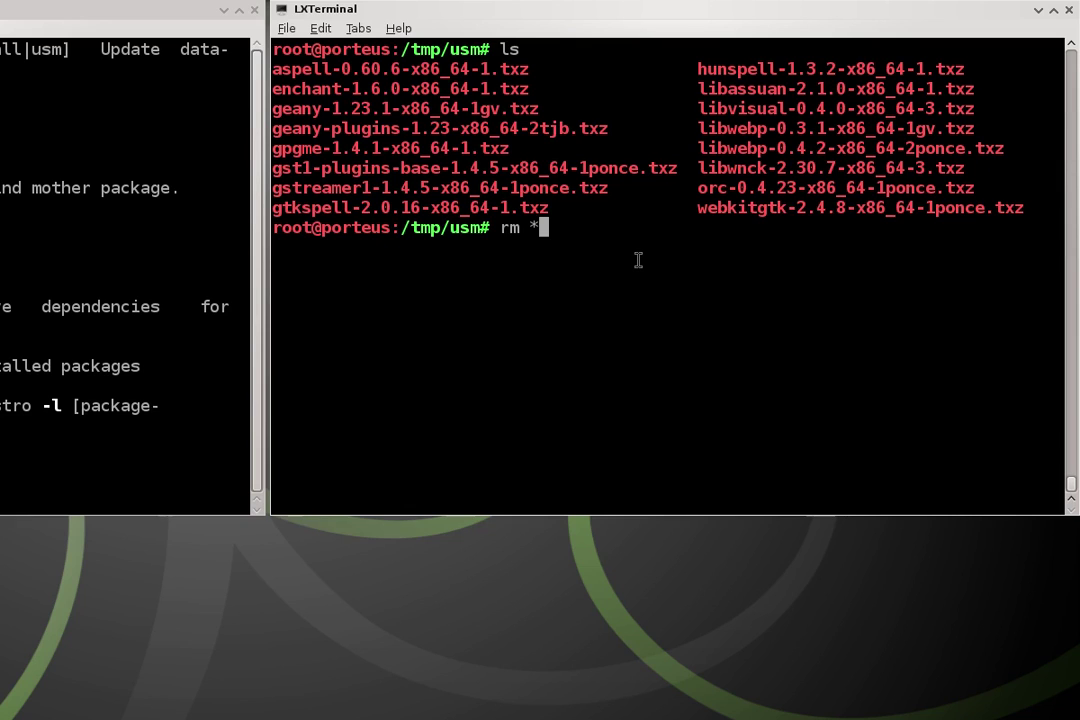
{"action": "key", "text": "Return"}
{"action": "type", "text": "ls"}
{"action": "key", "text": "Return"}
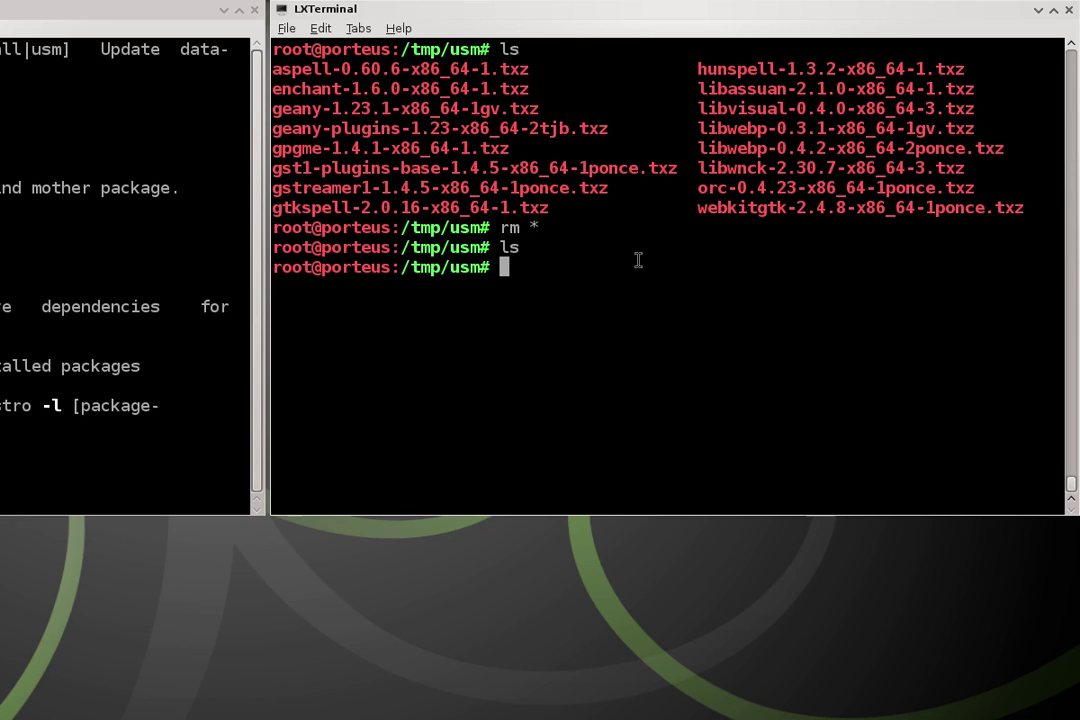
List /tmp, return to the usm folder, and clear the terminal screen
{"action": "type", "text": "cd ../"}
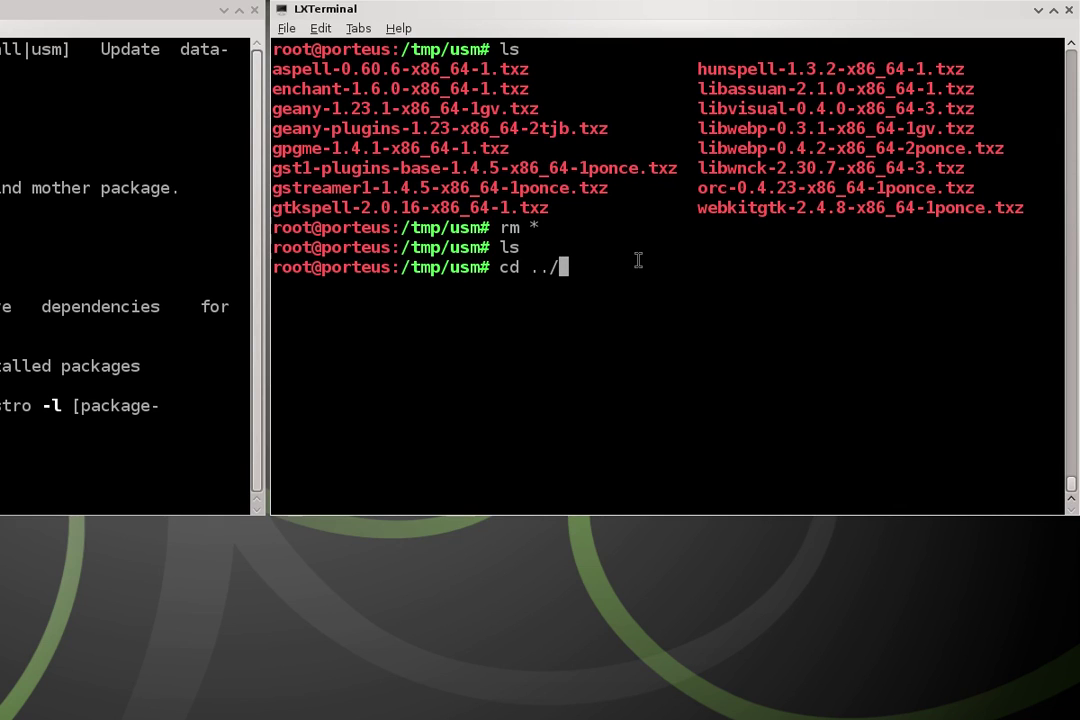
{"action": "key", "text": "Return"}
{"action": "type", "text": "ls"}
{"action": "key", "text": "Return"}
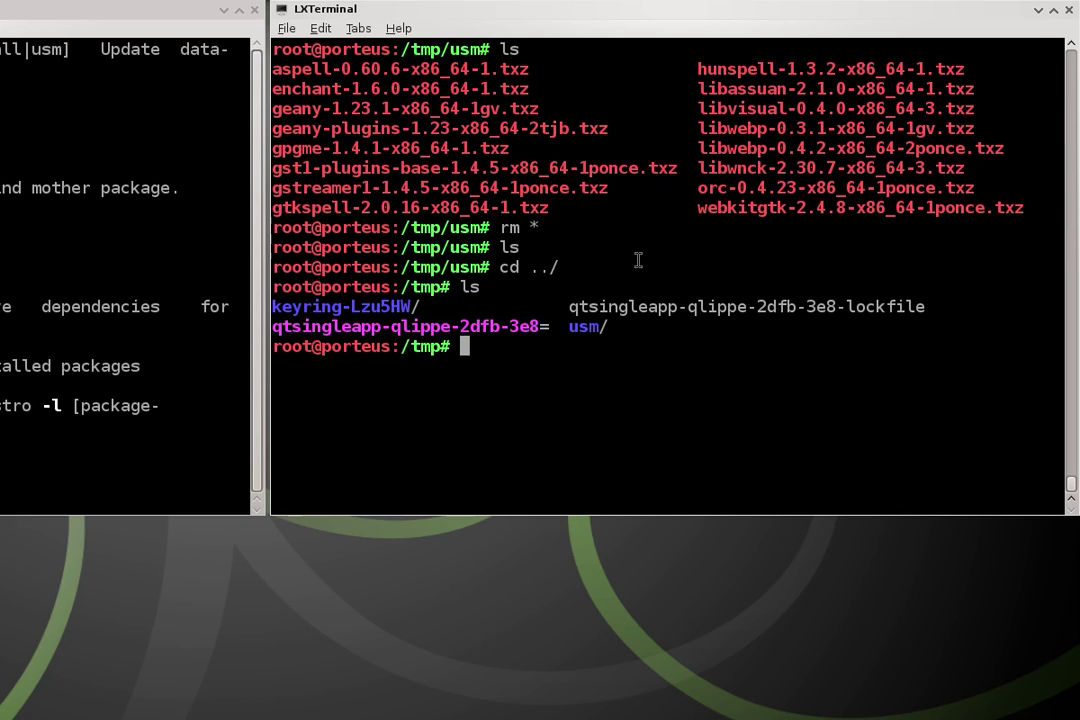
{"action": "type", "text": "cd usm"}
{"action": "key", "text": "Return"}
{"action": "type", "text": "ls"}
{"action": "key", "text": "Return"}
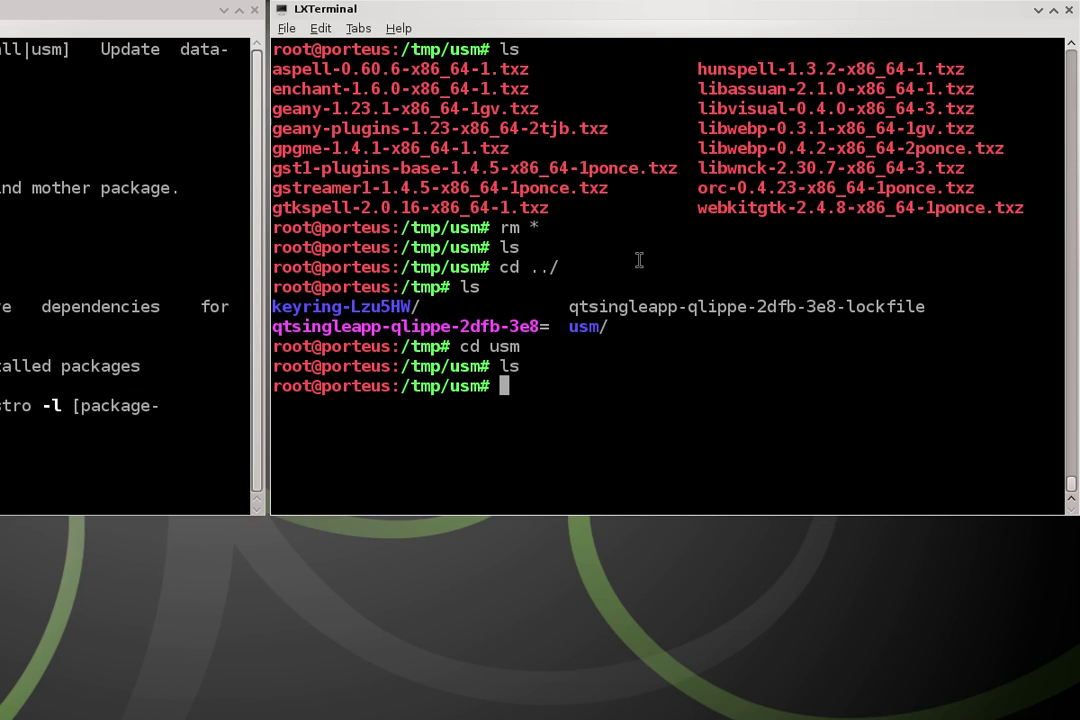
{"action": "type", "text": "clear"}
{"action": "key", "text": "Return"}
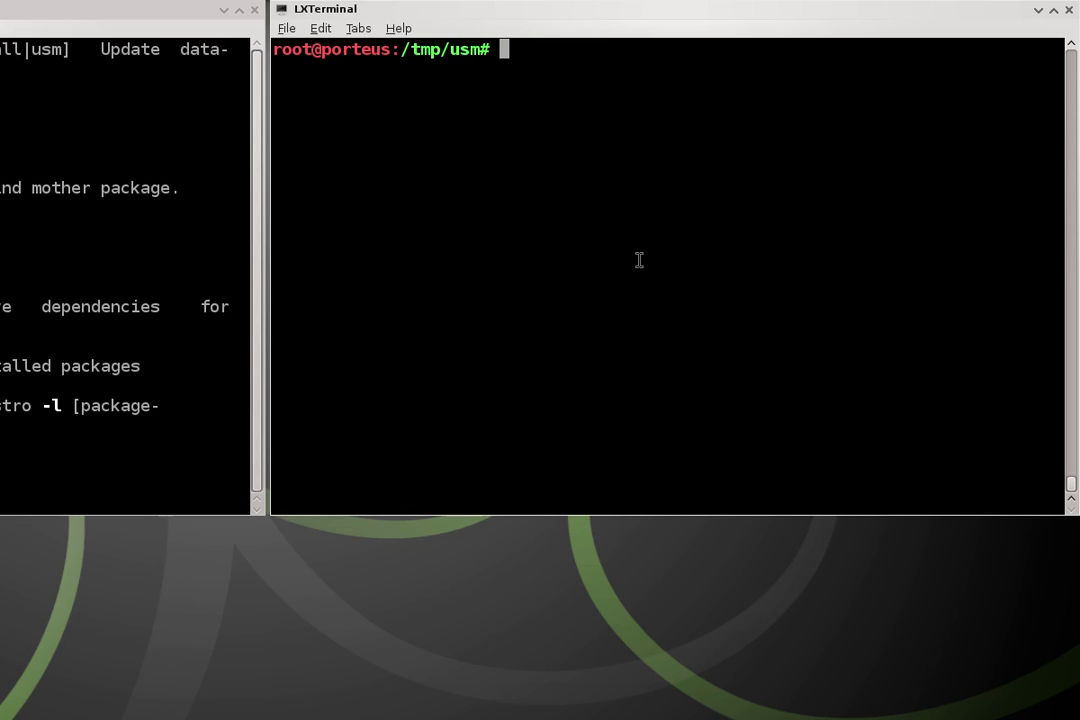
Look up vym with usm -g, then rerun it as usm -s vym to include slackbuilds
{"action": "type", "text": "usm -g vym"}
{"action": "key", "text": "Return"}
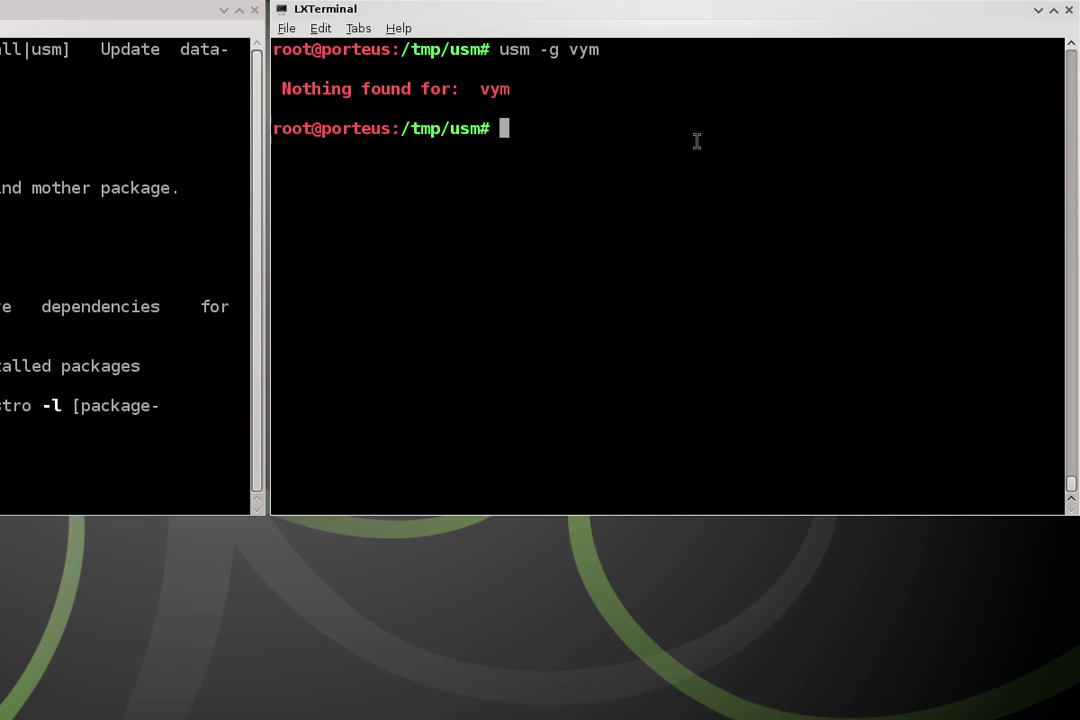
{"action": "key", "text": "Up"}
{"action": "key", "text": "Left"}
{"action": "key", "text": "Left"}
{"action": "key", "text": "Left"}
{"action": "key", "text": "Left"}
{"action": "key", "text": "BackSpace"}
{"action": "type", "text": "s"}
{"action": "key", "text": "Right"}
{"action": "key", "text": "Right"}
{"action": "key", "text": "Right"}
{"action": "key", "text": "Right"}
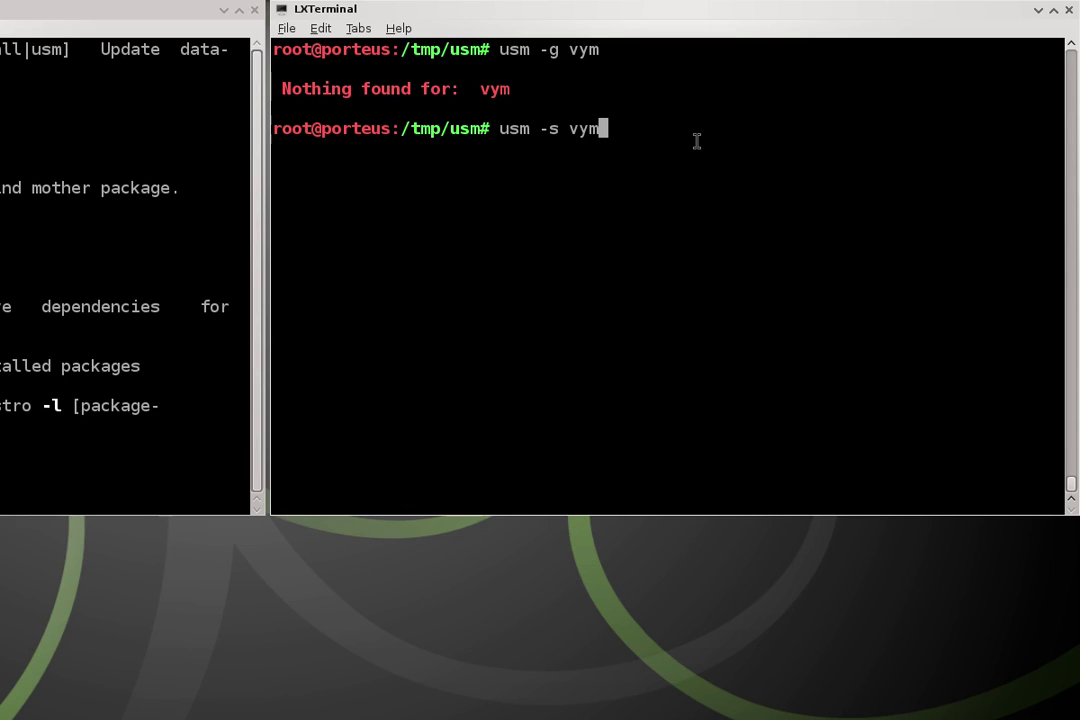
{"action": "key", "text": "Return"}
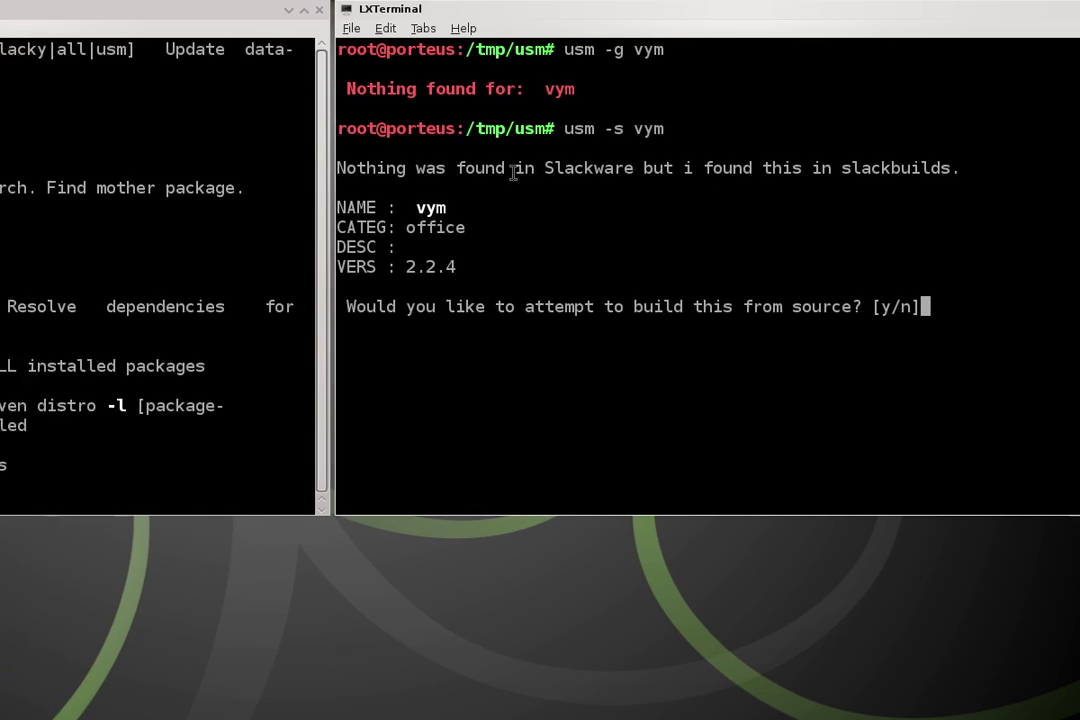
Review the Slackware and slackbuilds notes, then answer y to build vym from source
{"action": "left_click_drag", "start_coordinate": [430, 168], "coordinate": [578, 168]}
{"action": "left_click_drag", "start_coordinate": [787, 168], "coordinate": [878, 168]}
{"action": "left_click", "coordinate": [913, 208]}
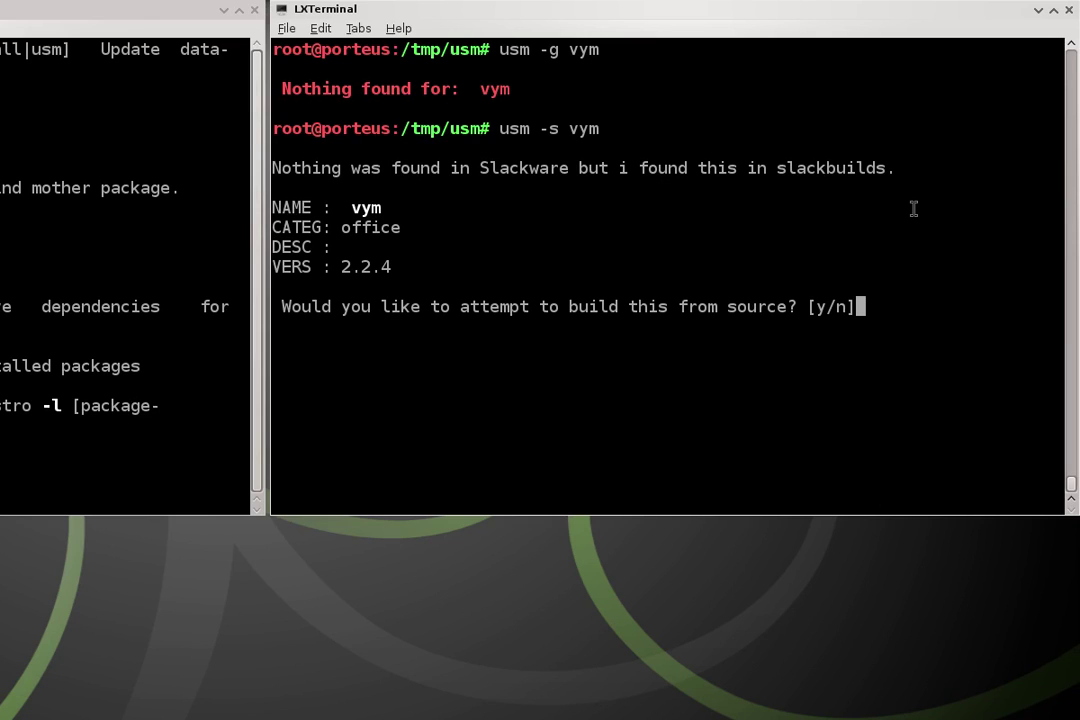
{"action": "key", "text": "y"}
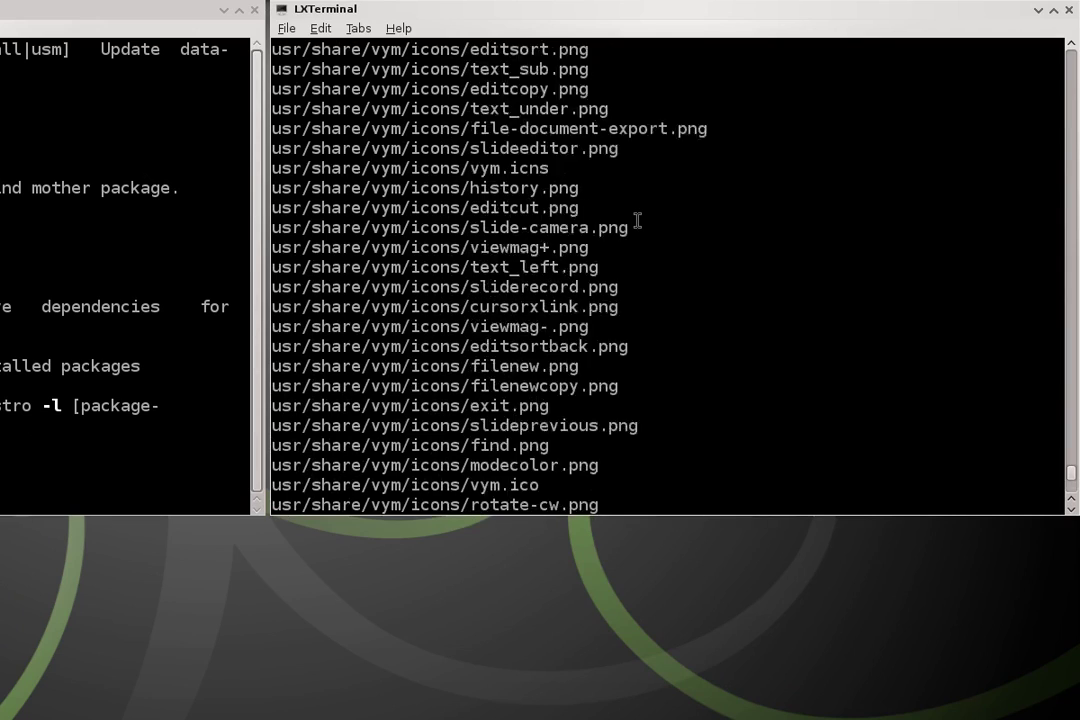
Review the finished build output and highlight the package path /tmp/vym-2.2.4-x86_64-1_SBo.tgz
{"action": "scroll", "coordinate": [639, 222], "scroll_direction": "up", "scroll_amount": 10}
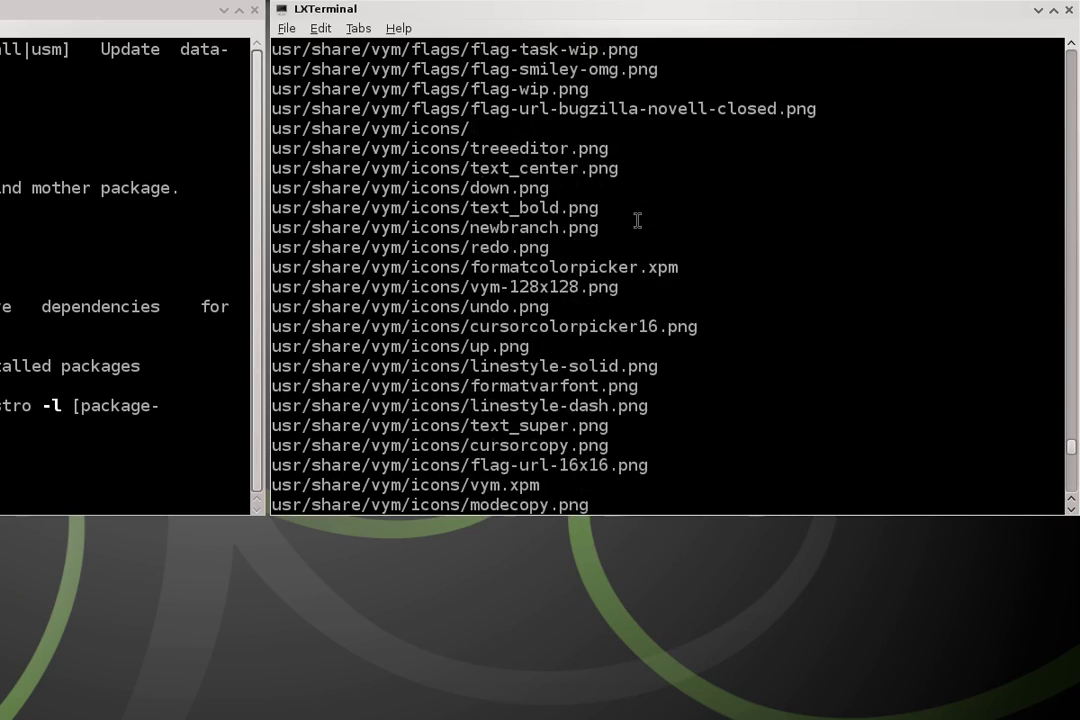
{"action": "scroll", "coordinate": [640, 222], "scroll_direction": "down", "scroll_amount": 10}
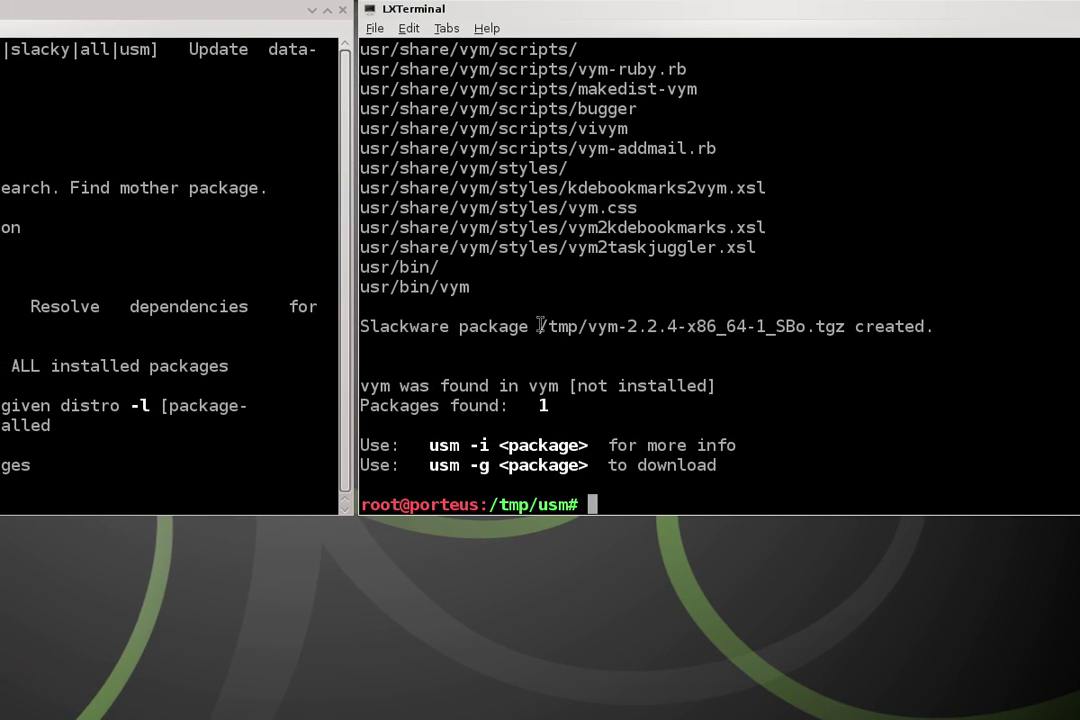
{"action": "left_click_drag", "start_coordinate": [540, 326], "coordinate": [769, 328]}
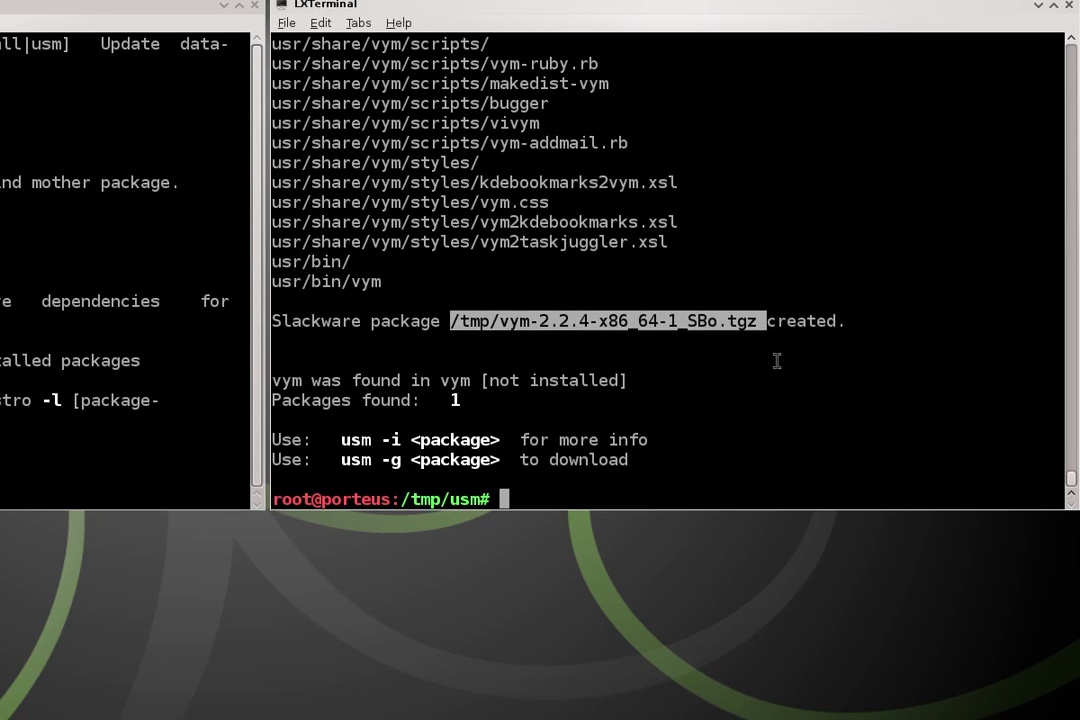
{"action": "left_click", "coordinate": [822, 381]}
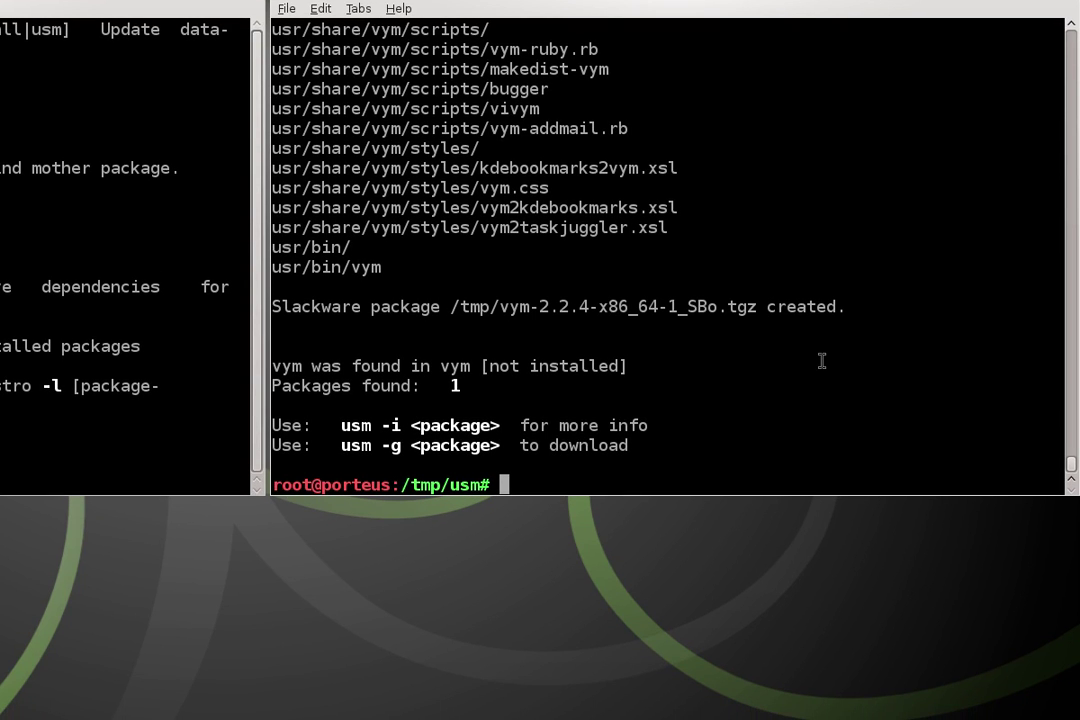
Move up to /tmp and list it, highlighting the vym-2.2.4-x86_64-1_SBo.tgz file name
{"action": "type", "text": "ls"}
{"action": "key", "text": "Return"}
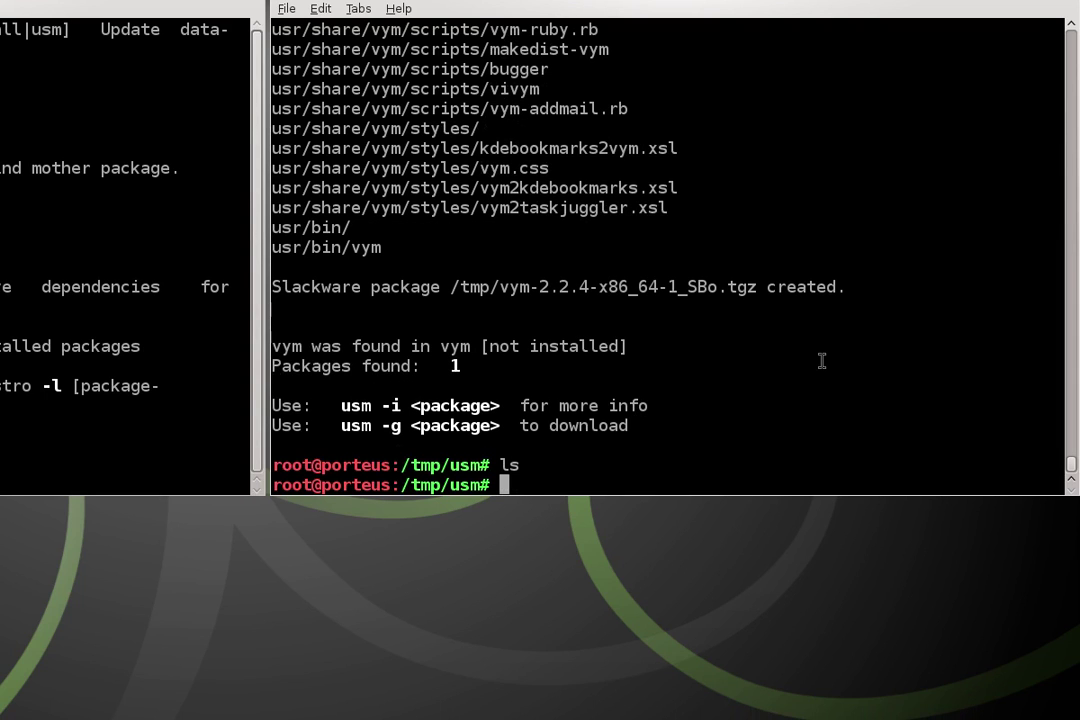
{"action": "type", "text": "cd ../"}
{"action": "key", "text": "Return"}
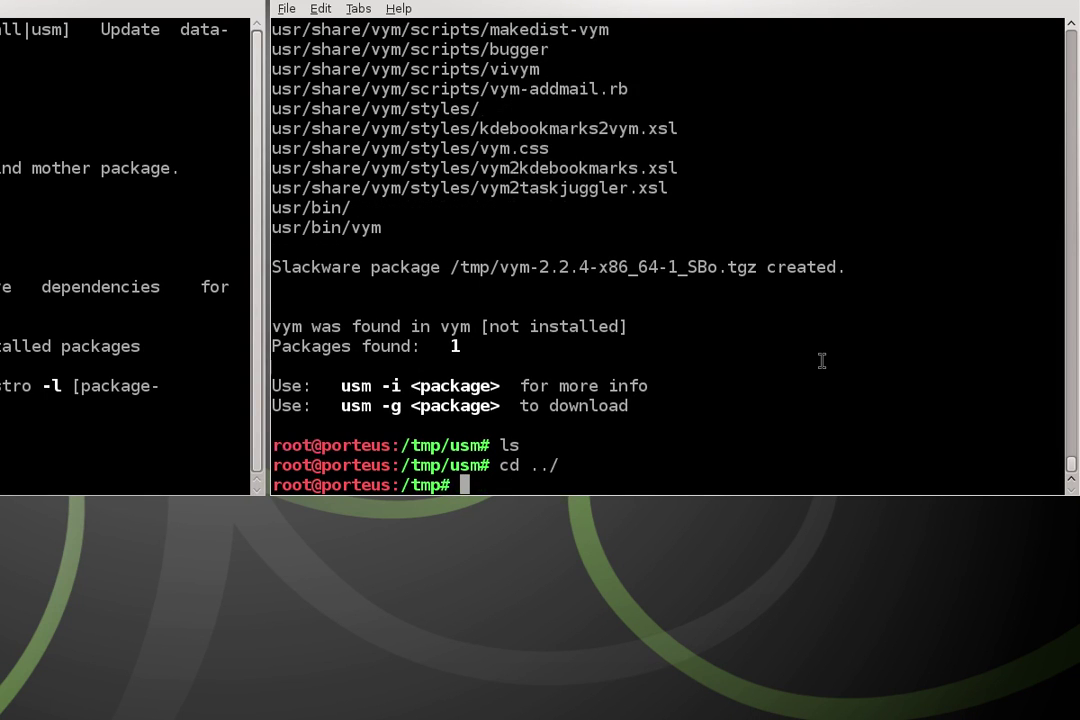
{"action": "type", "text": "ls"}
{"action": "key", "text": "Return"}
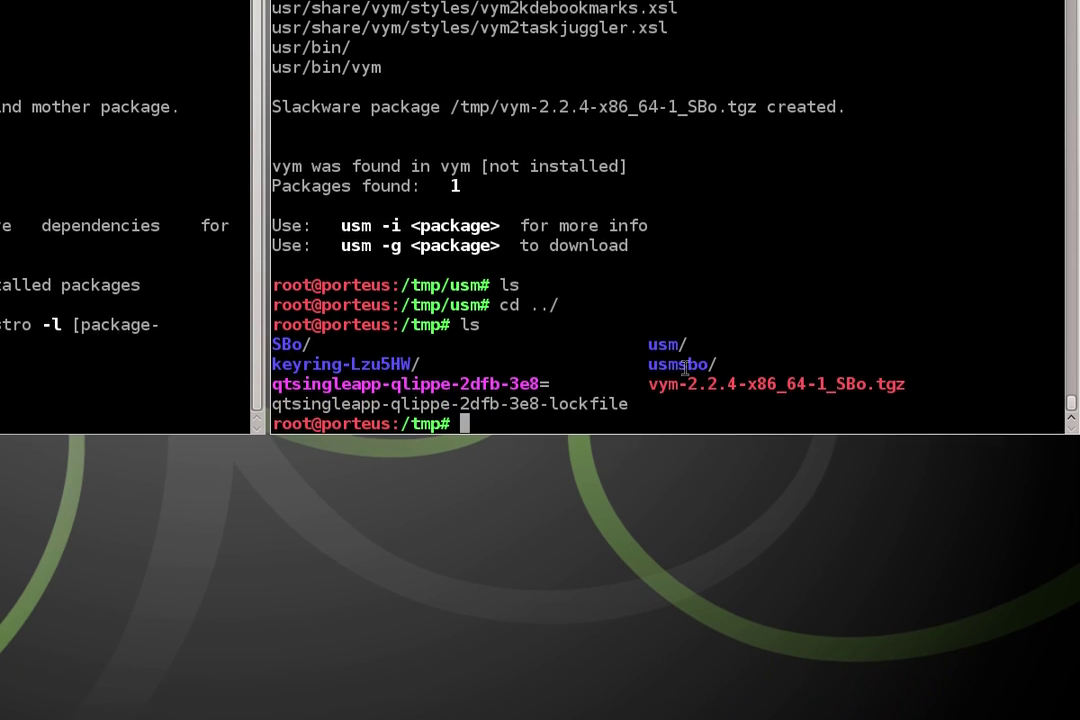
{"action": "left_click_drag", "start_coordinate": [648, 445], "coordinate": [688, 445]}
{"action": "left_click_drag", "start_coordinate": [687, 362], "coordinate": [906, 361]}
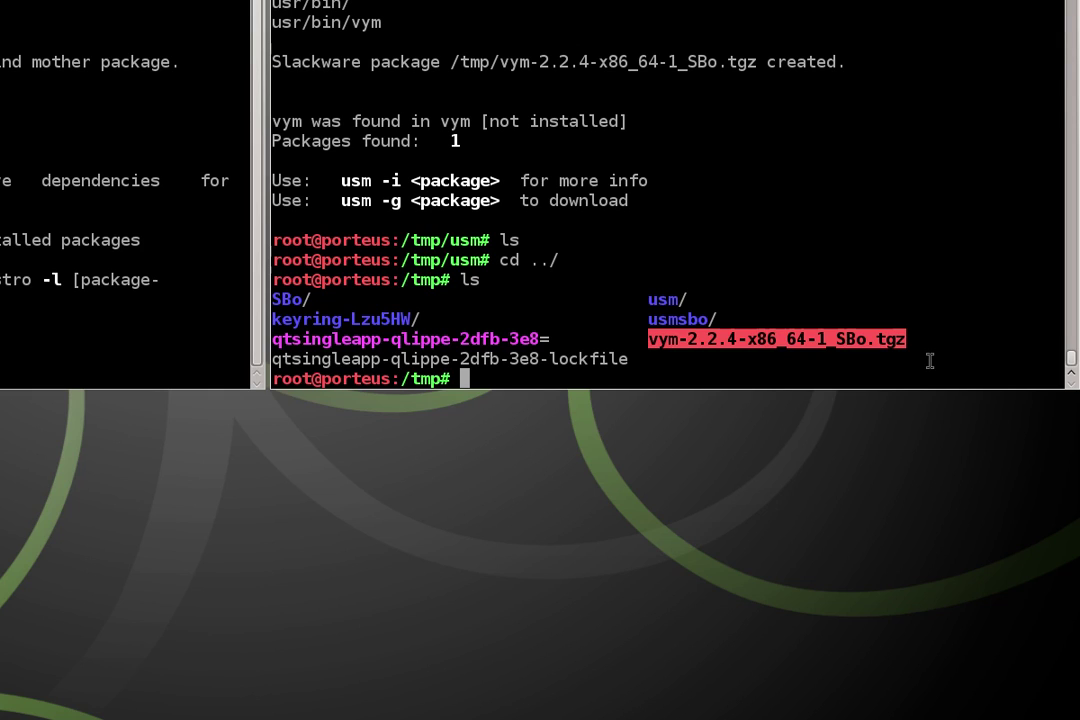
Enter the command src2pkg vym-2.2.4-x86_64-1_SBo.tgz, tab-completing the file name
{"action": "type", "text": "src2pkg"}
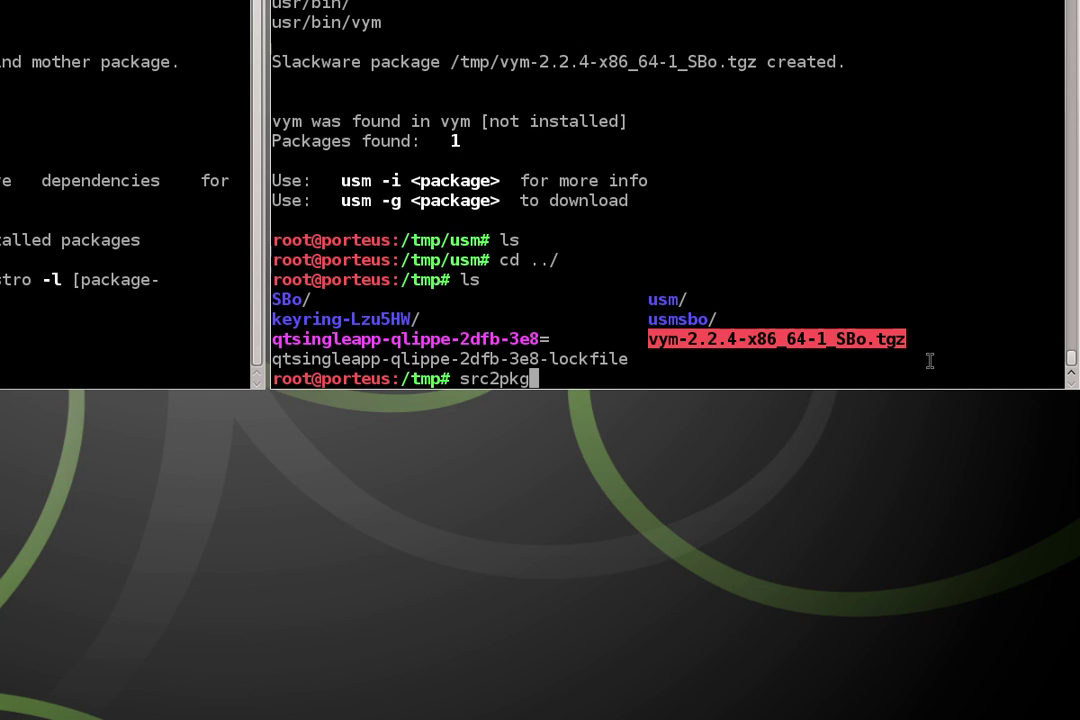
{"action": "left_click_drag", "start_coordinate": [904, 361], "coordinate": [656, 362]}
{"action": "left_click", "coordinate": [662, 362]}
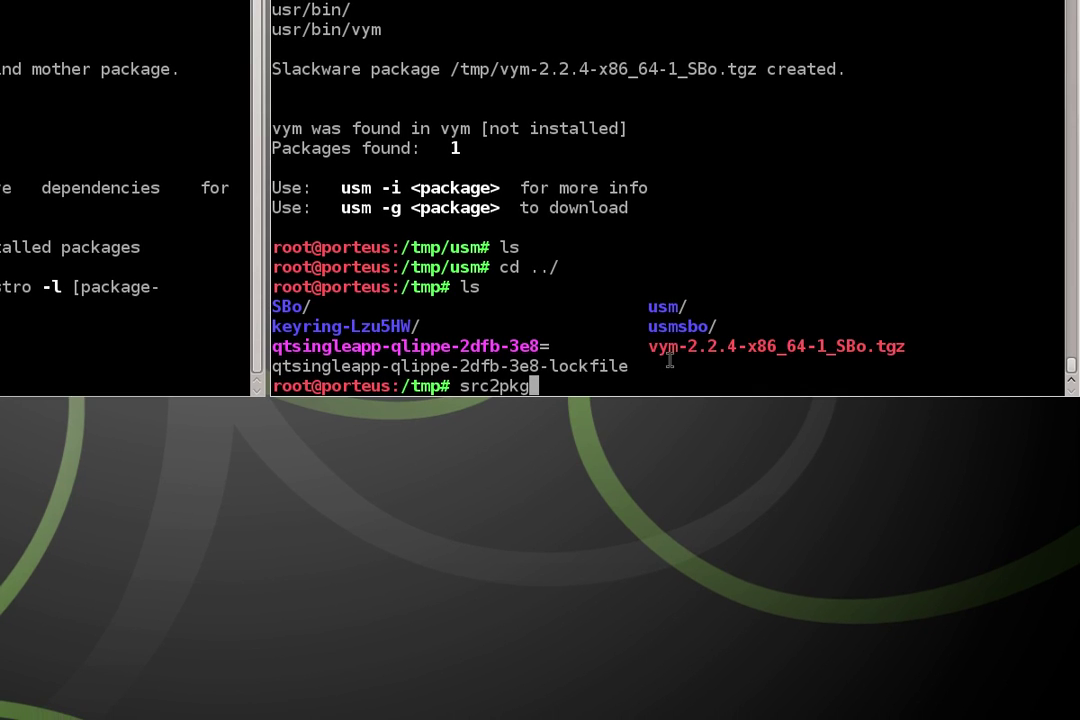
{"action": "type", "text": "src2pkg v"}
{"action": "key", "text": "Tab"}
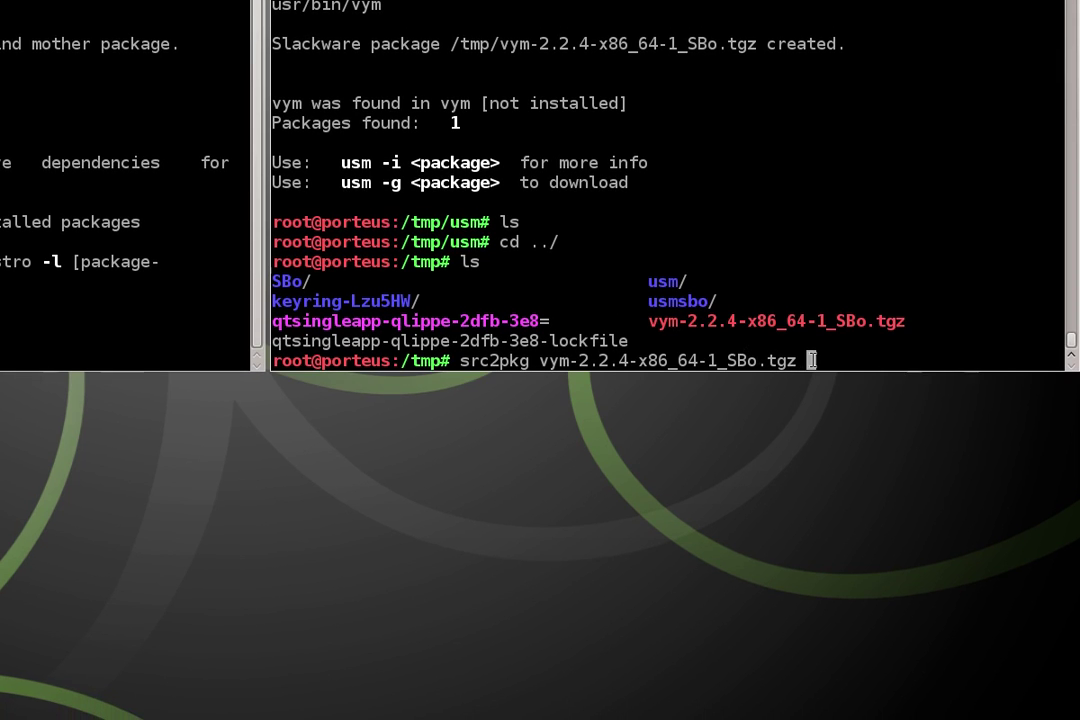
Run src2pkg on the SlackBuild package and wait until vym-2.2.4-x86_64-1.txz is created
{"action": "key", "text": "Return"}
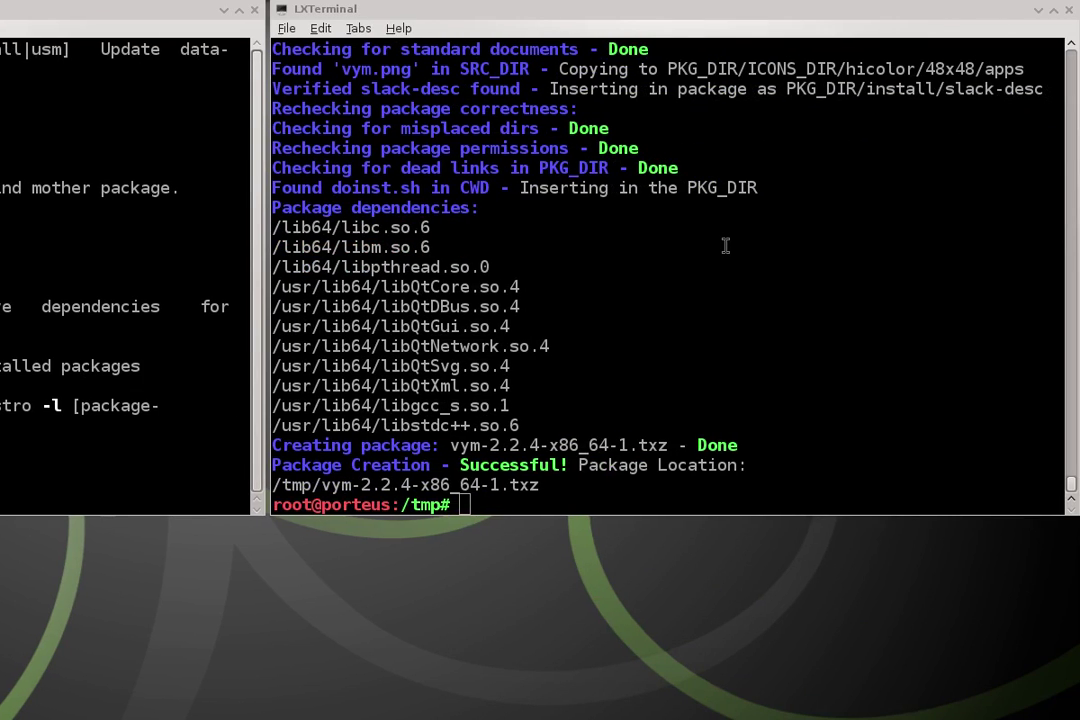
{"action": "left_click", "coordinate": [727, 250]}
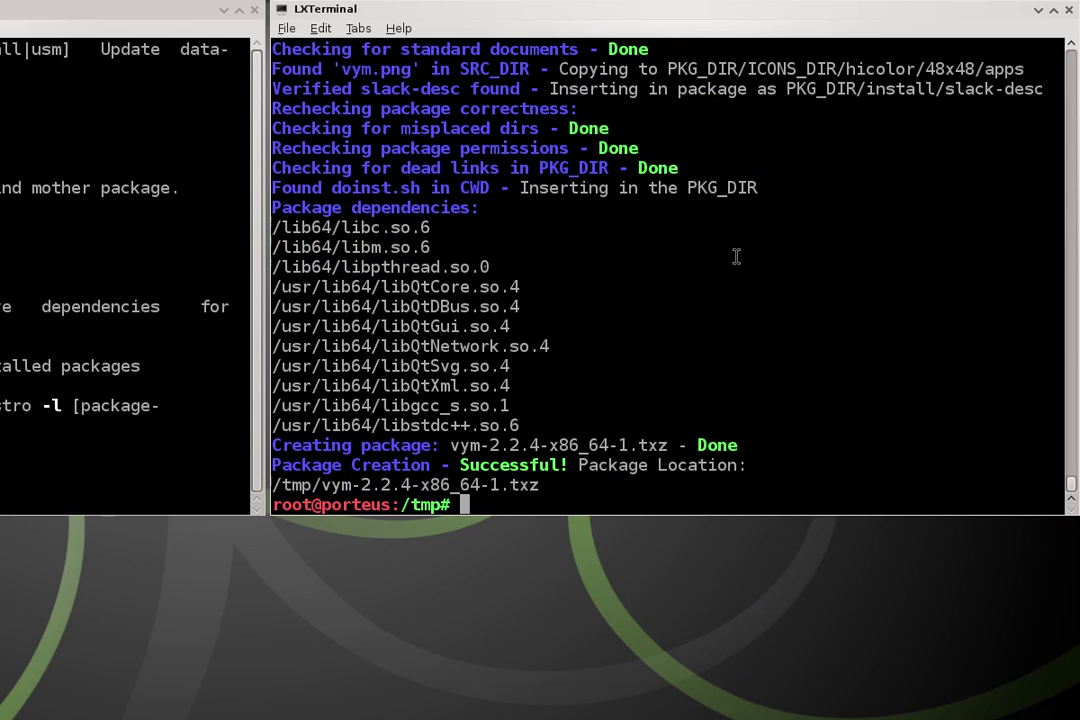
Convert vym-2.2.4-x86_64-1.txz into an xzm module with txz2xzm
{"action": "type", "text": "ls"}
{"action": "key", "text": "Return"}
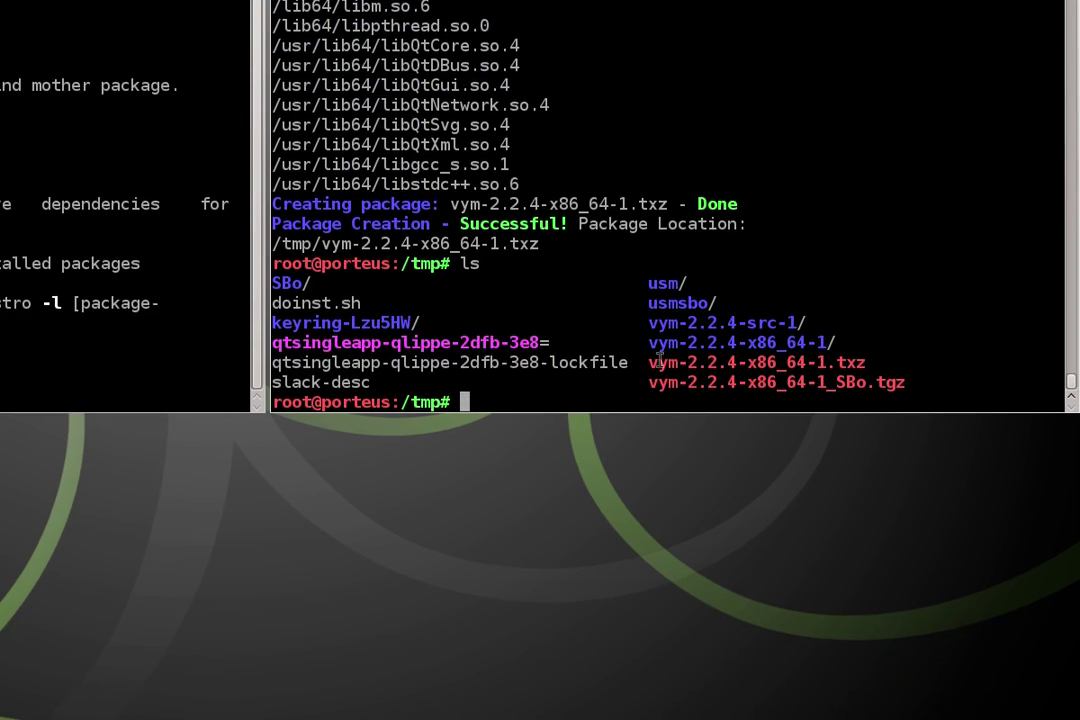
{"action": "left_click_drag", "start_coordinate": [660, 357], "coordinate": [868, 358]}
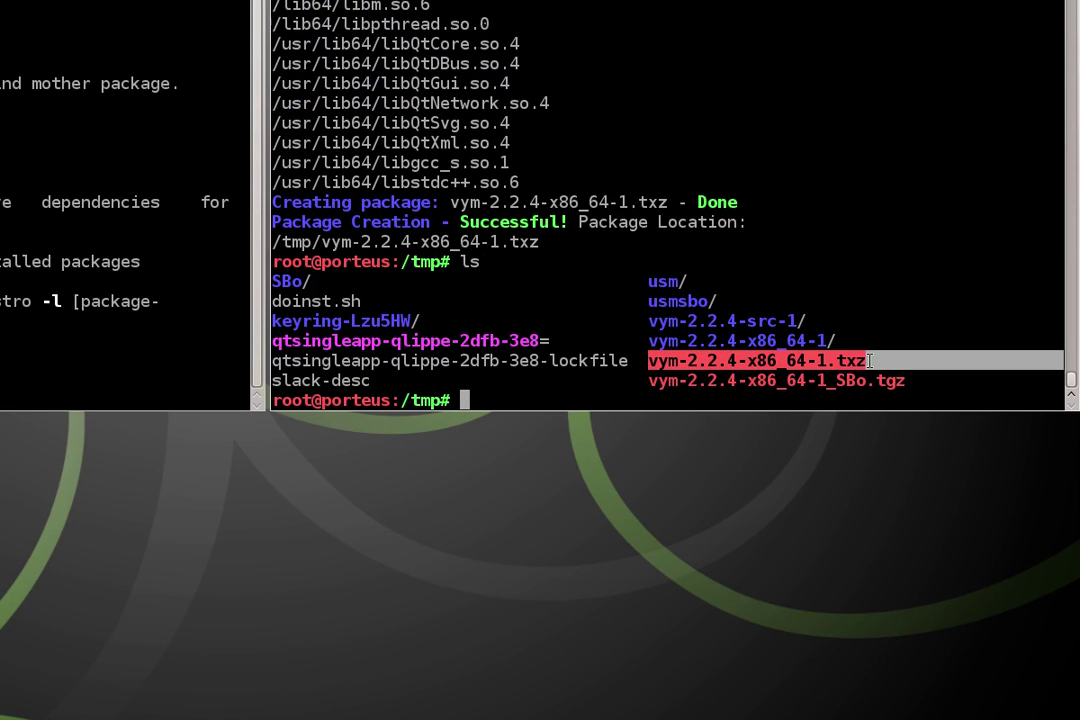
{"action": "type", "text": "txz2x"}
{"action": "type", "text": "az"}
{"action": "key", "text": "BackSpace"}
{"action": "key", "text": "BackSpace"}
{"action": "type", "text": "zm vym-2.2.4-x"}
{"action": "key", "text": "Tab"}
{"action": "type", "text": ".txz"}
{"action": "key", "text": "Return"}
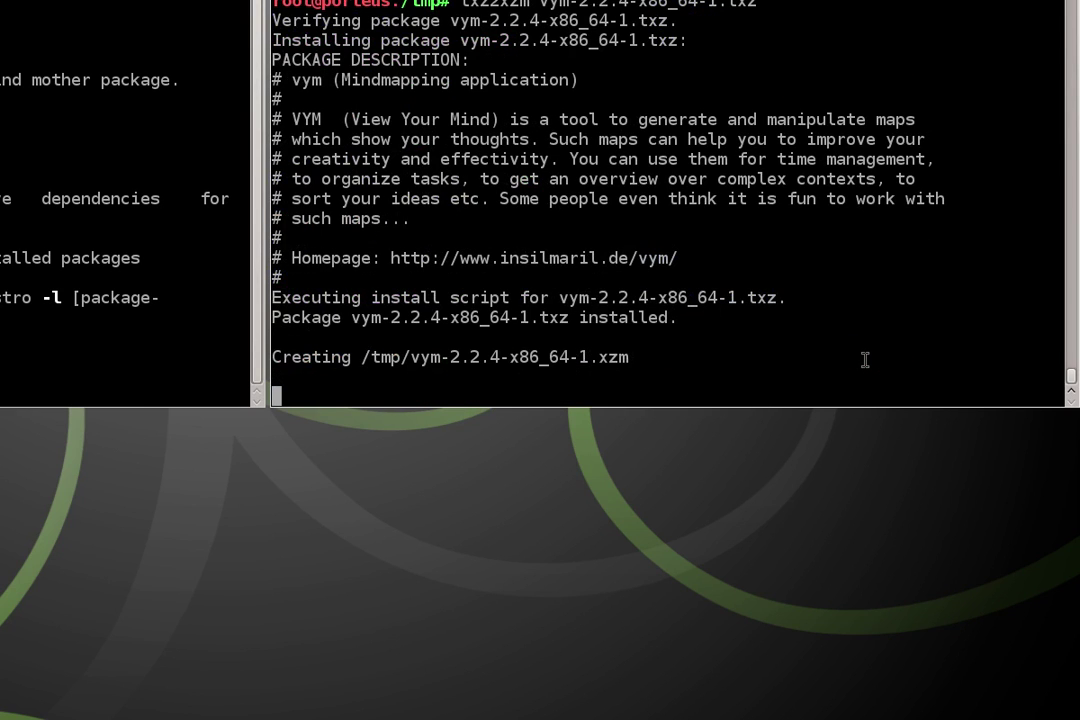
Activate the new vym-2.2.4-x86_64-1.xzm module by pasting its name after activate
{"action": "type", "text": "ls"}
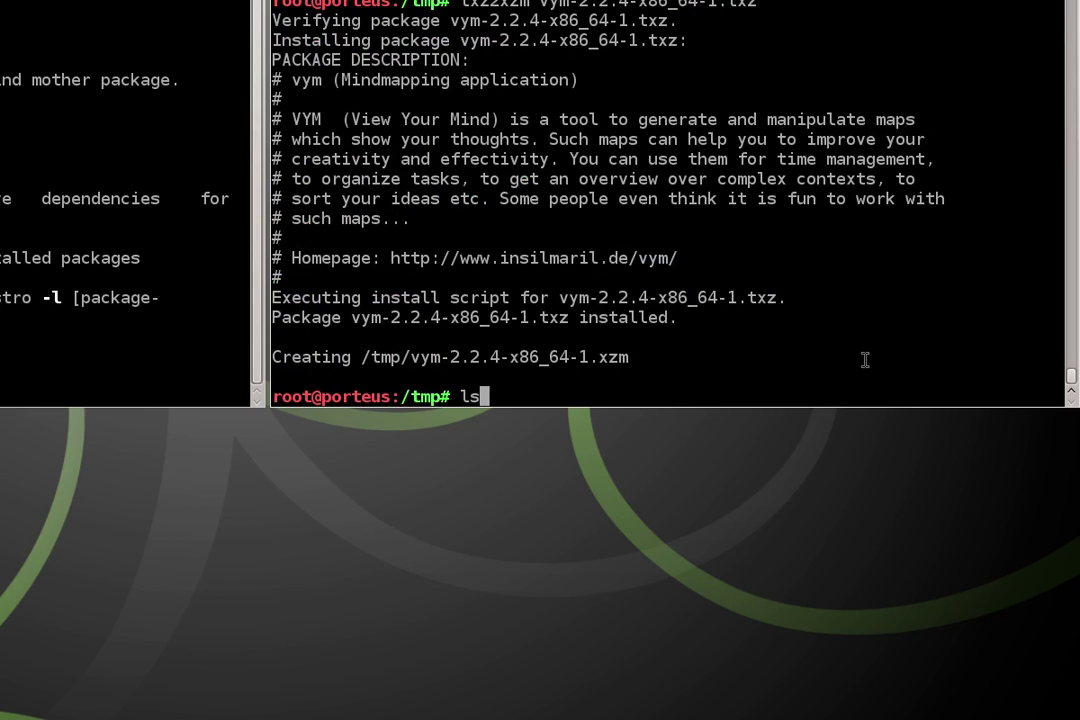
{"action": "key", "text": "Return"}
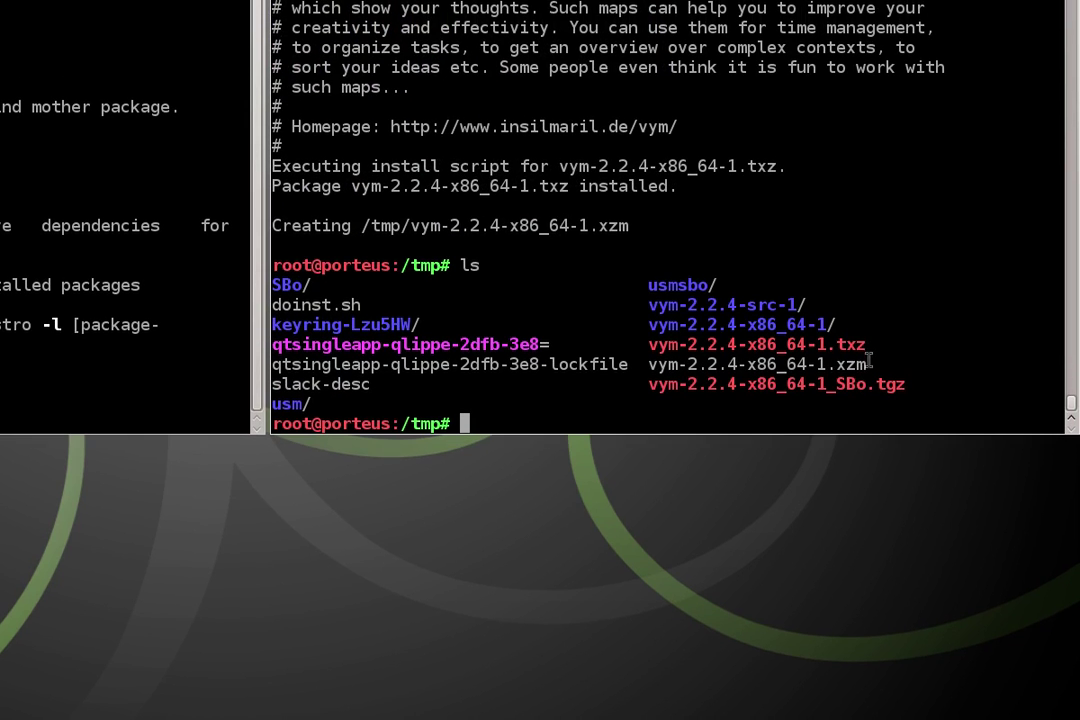
{"action": "left_click_drag", "start_coordinate": [866, 337], "coordinate": [651, 360]}
{"action": "key", "text": "ctrl+c"}
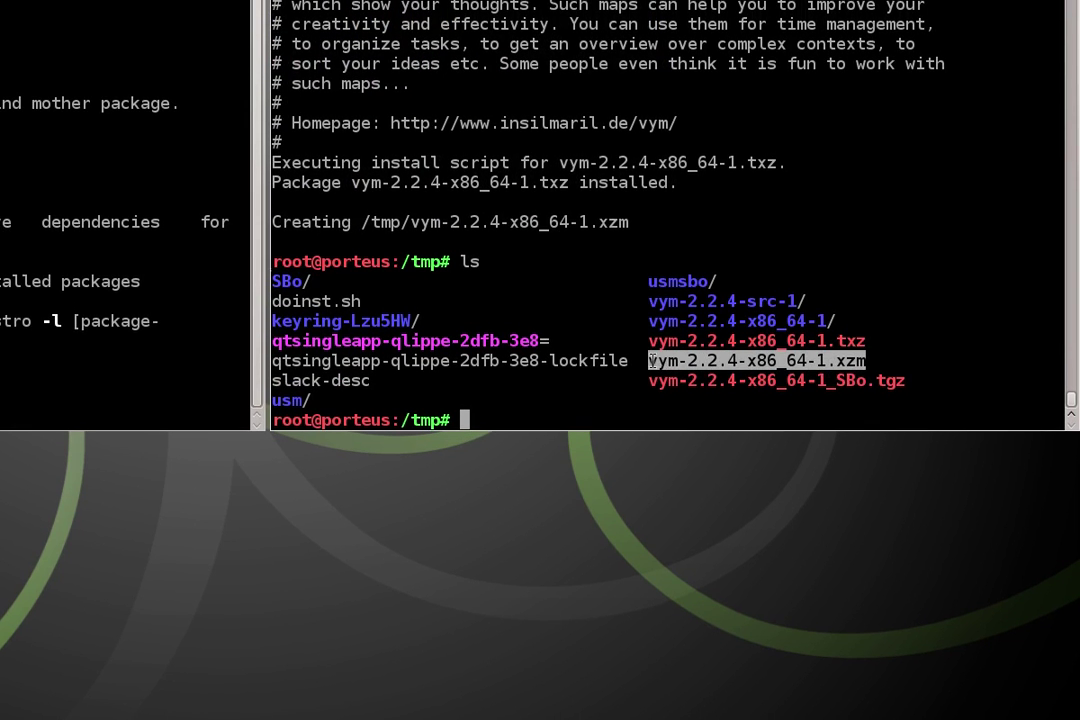
{"action": "left_click", "coordinate": [641, 398]}
{"action": "type", "text": "activate"}
{"action": "middle_click", "coordinate": [641, 361]}
{"action": "key", "text": "Return"}
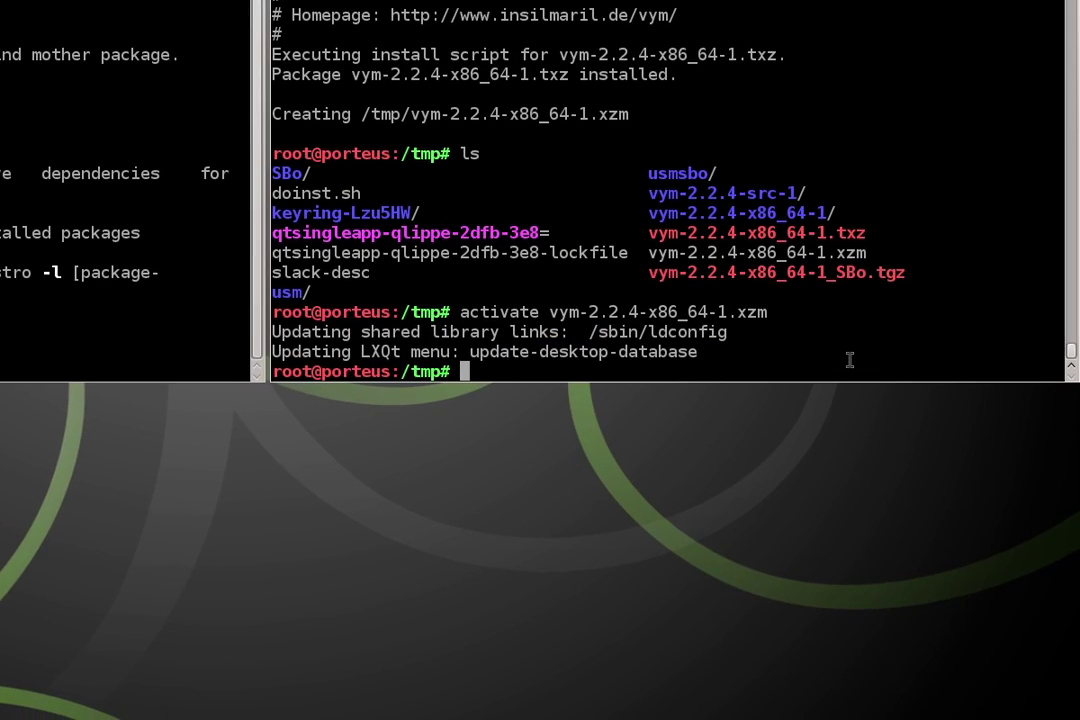
Launch vym from the terminal, check its empty New map window, and close it
{"action": "type", "text": "vym"}
{"action": "key", "text": "Return"}
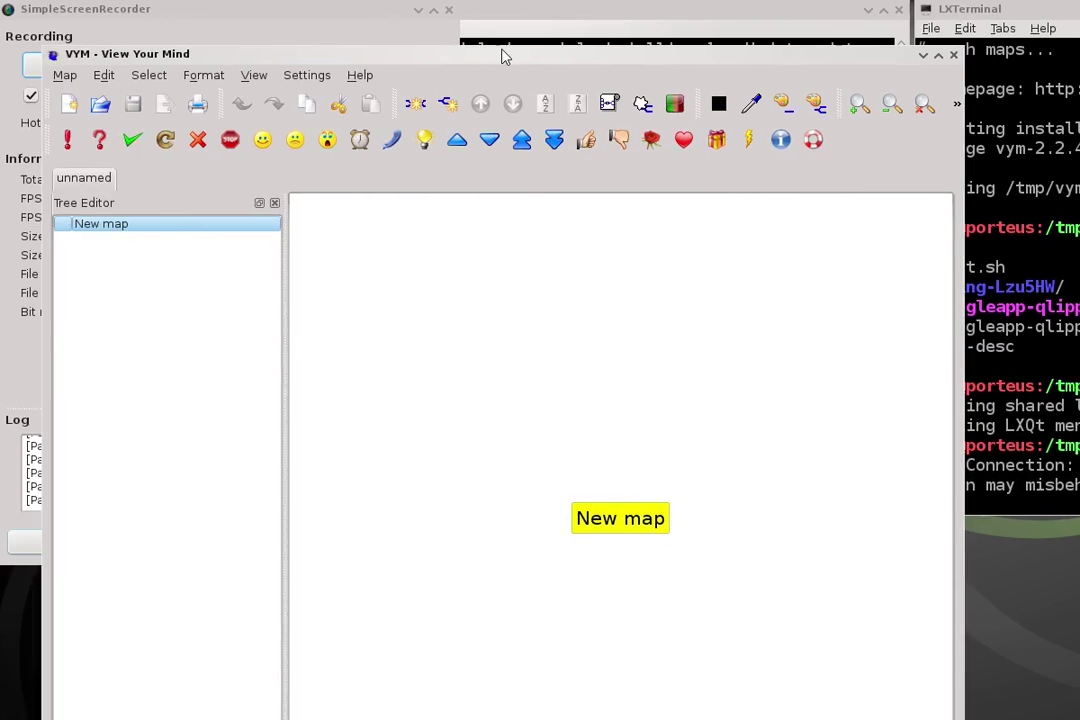
{"action": "left_click_drag", "start_coordinate": [423, 40], "coordinate": [614, 37]}
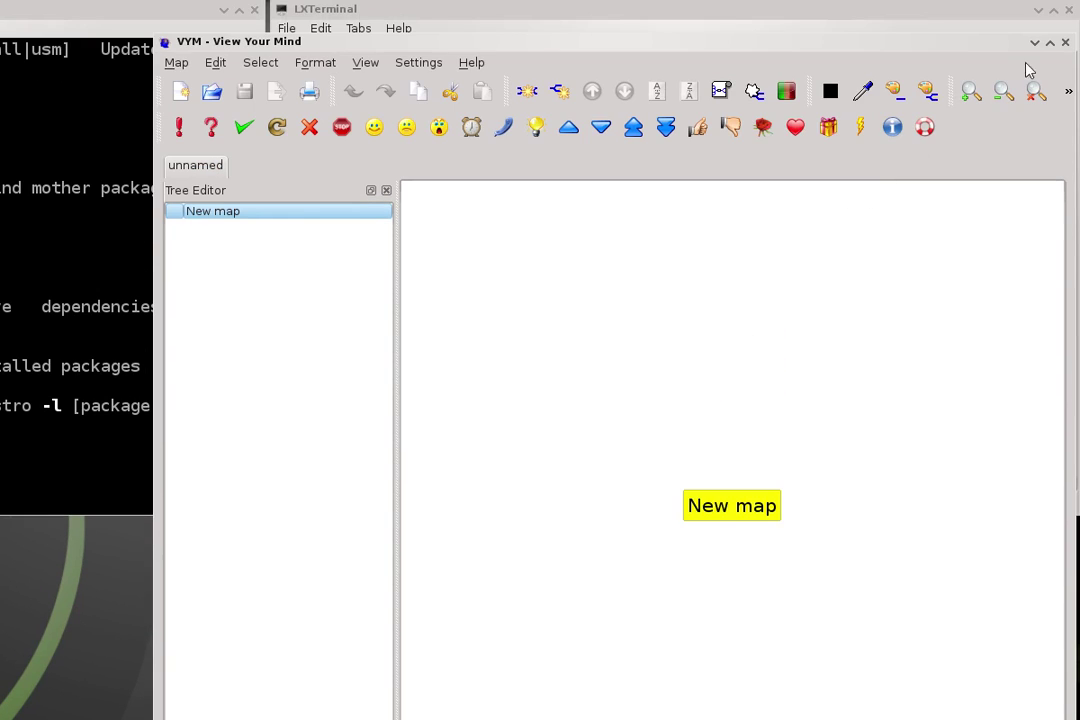
{"action": "left_click", "coordinate": [1065, 42]}
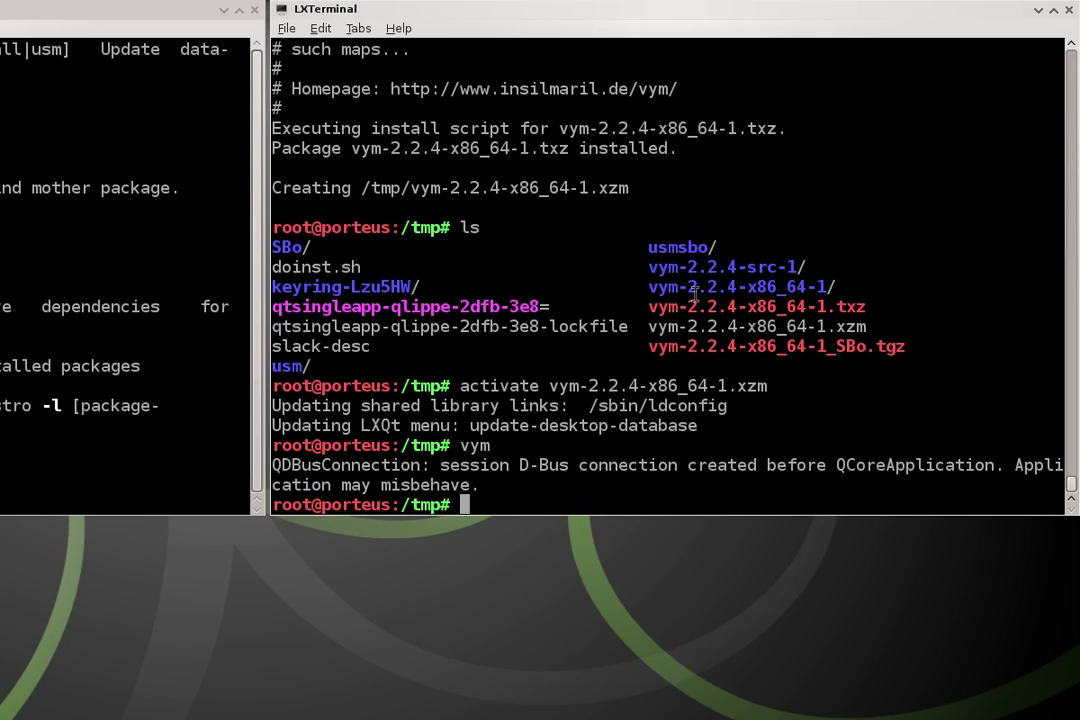
Move vym-2.2.4-x86_64-1.xzm into /mnt/sdb1/porteus/modules/ with mv, tab-completing names
{"action": "type", "text": "mv vym"}
{"action": "key", "text": "Tab"}
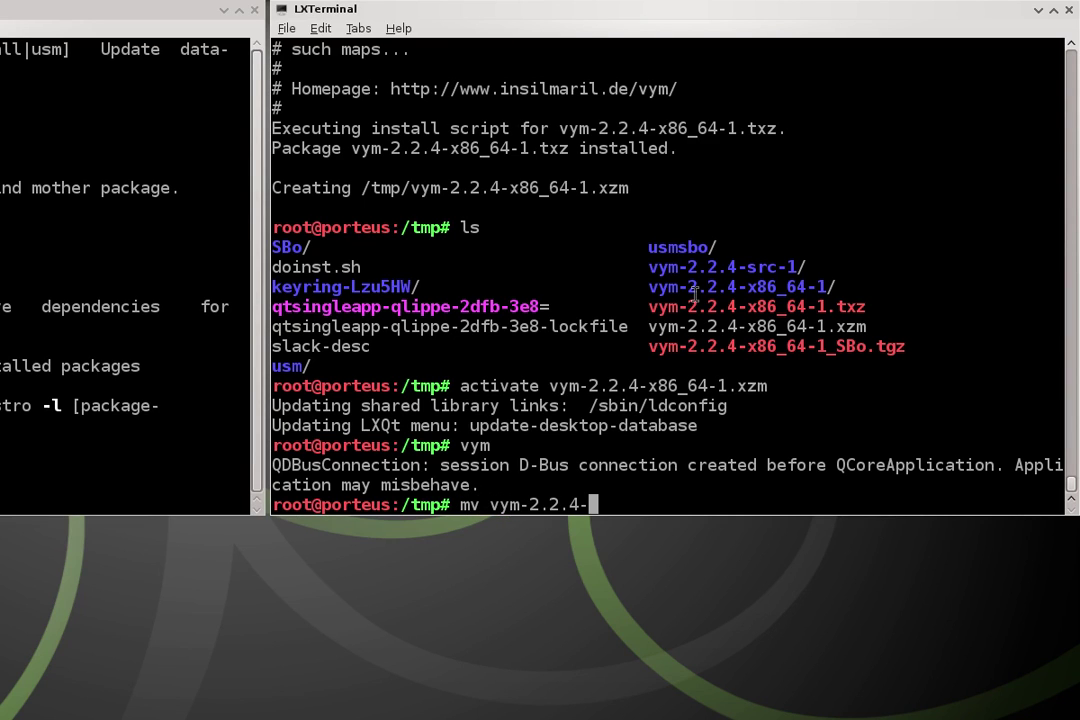
{"action": "type", "text": "x"}
{"action": "key", "text": "Tab"}
{"action": "type", "text": ".x"}
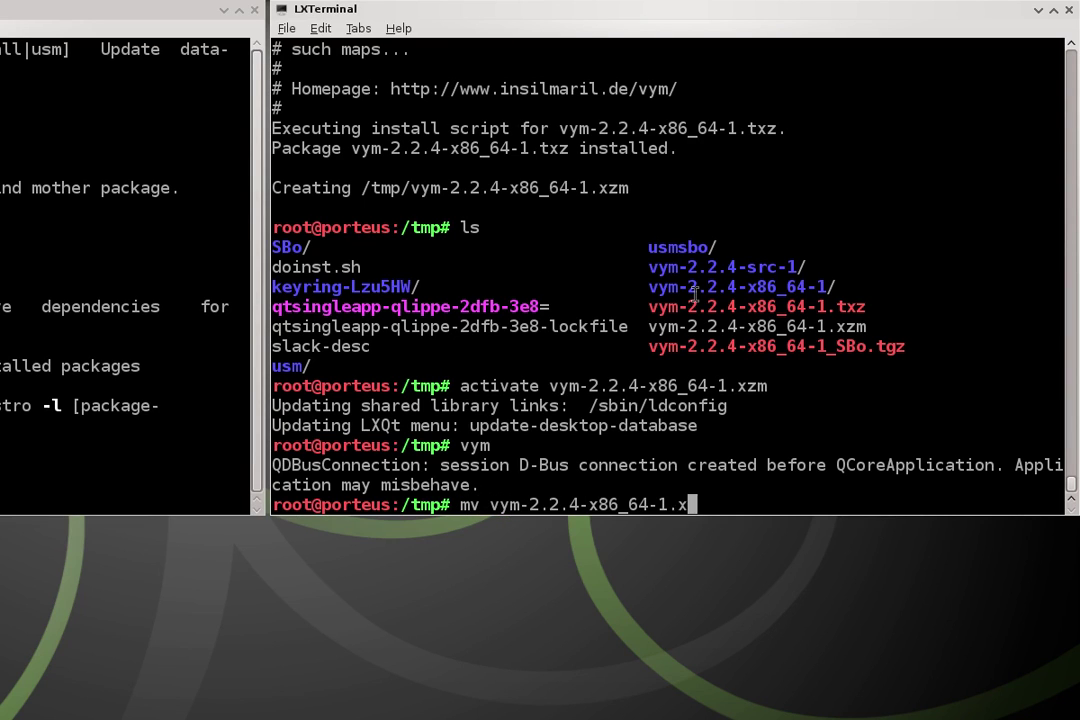
{"action": "key", "text": "Tab"}
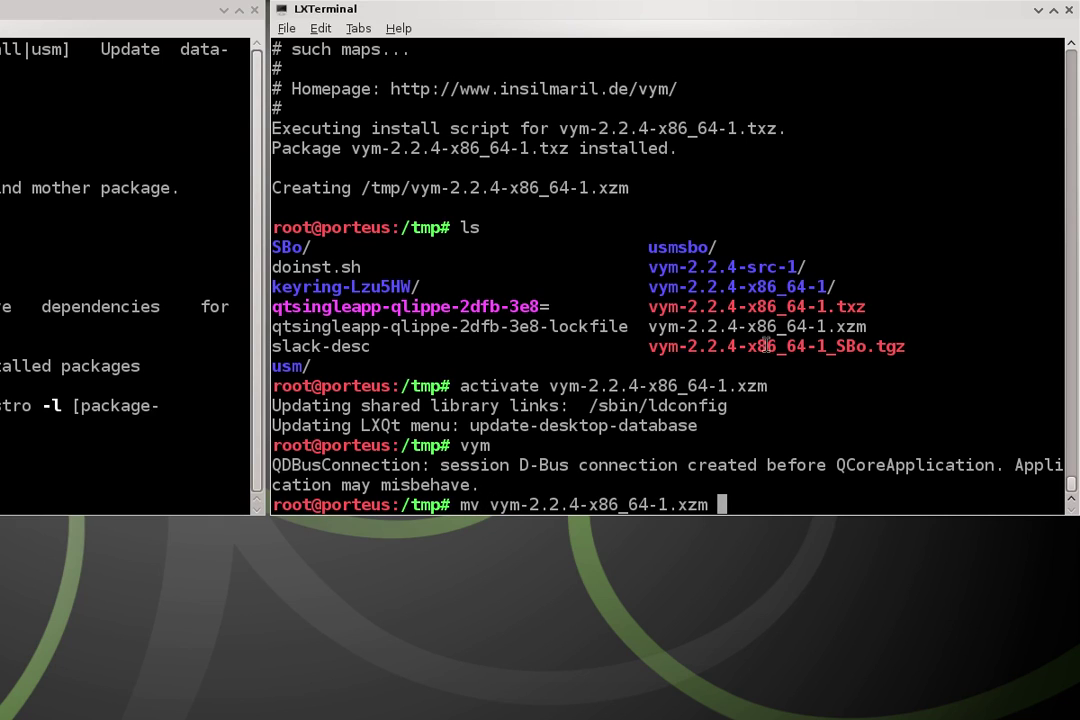
{"action": "type", "text": "/mnt/"}
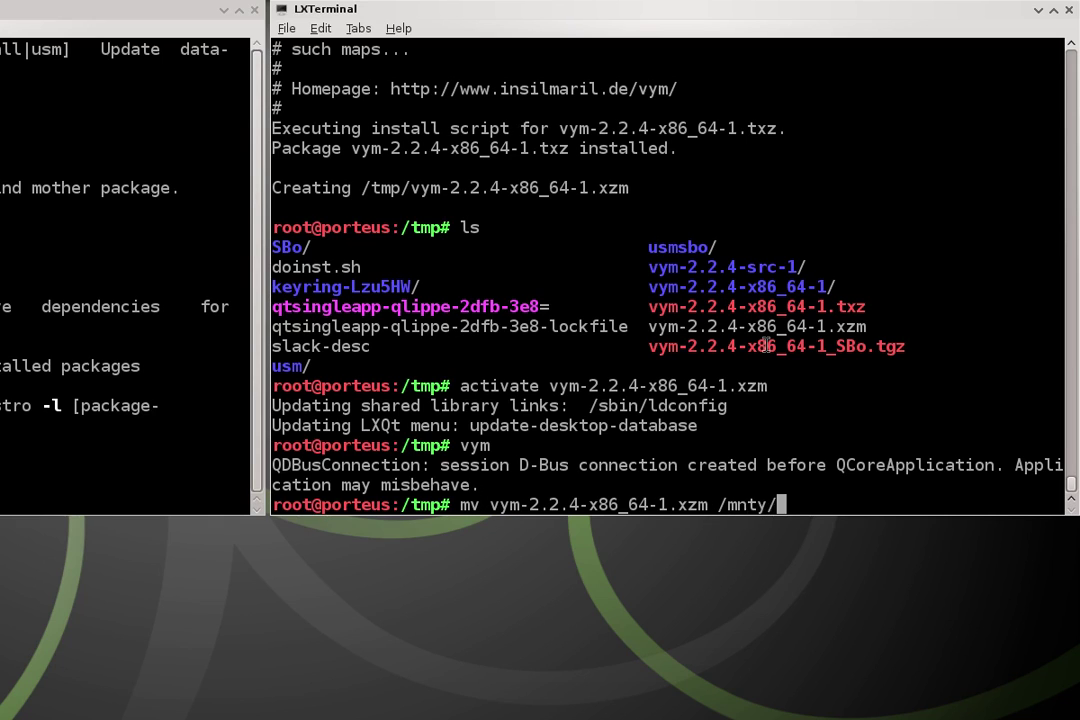
{"action": "key", "text": "BackSpace"}
{"action": "type", "text": "/sdb1/porteus/m"}
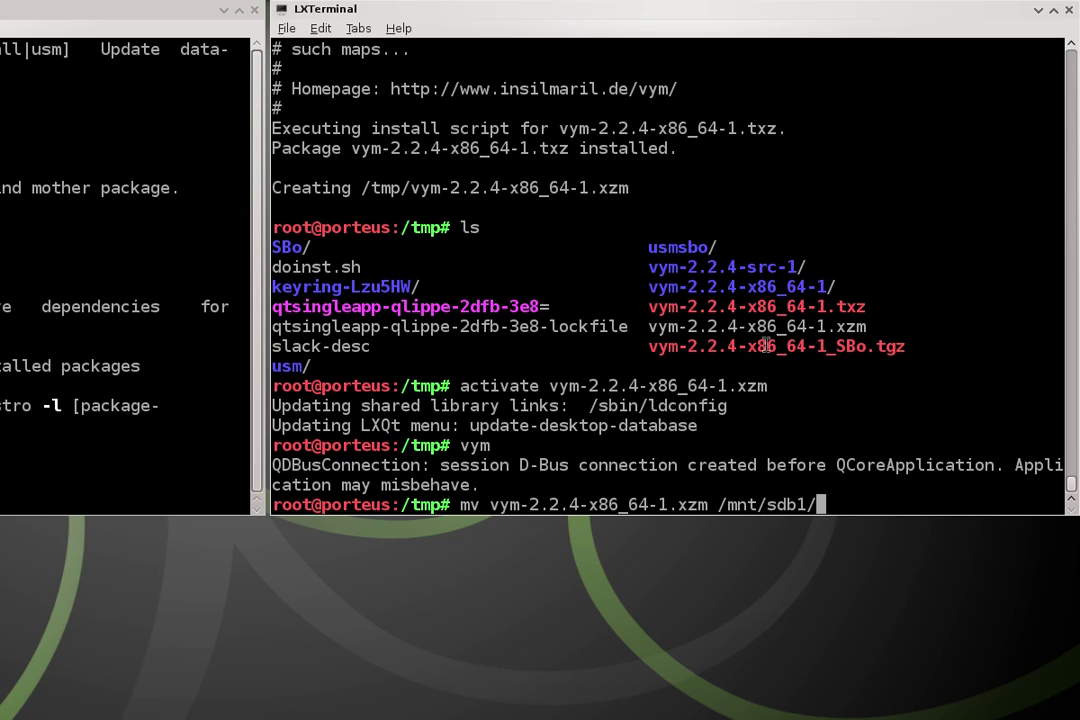
{"action": "key", "text": "Tab"}
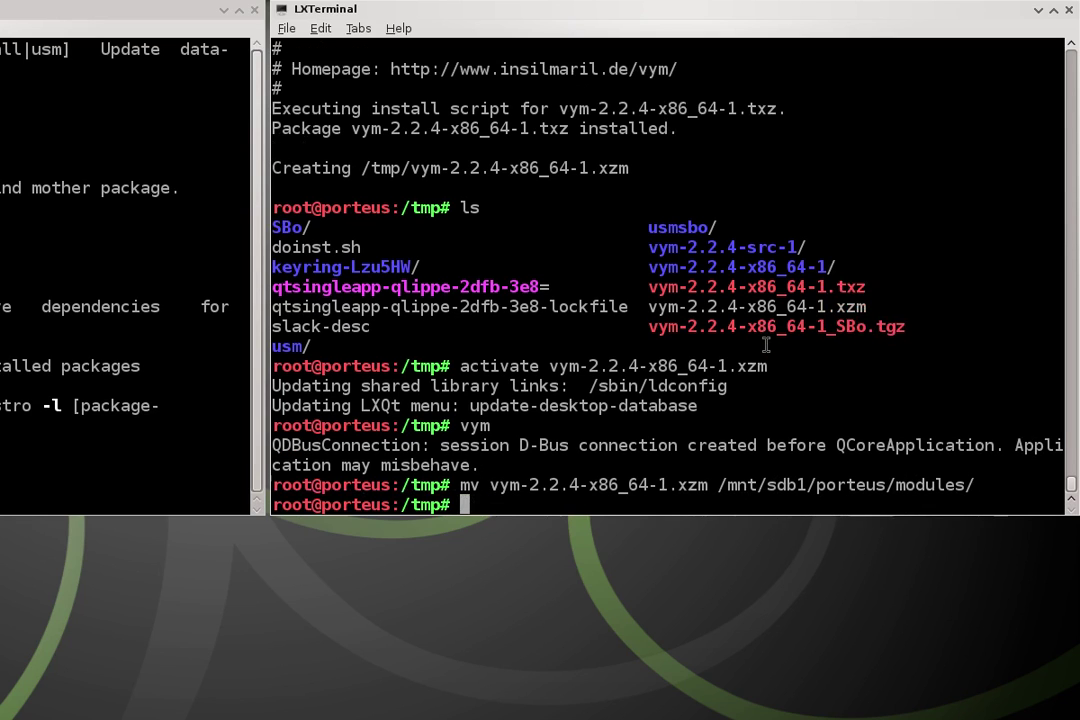